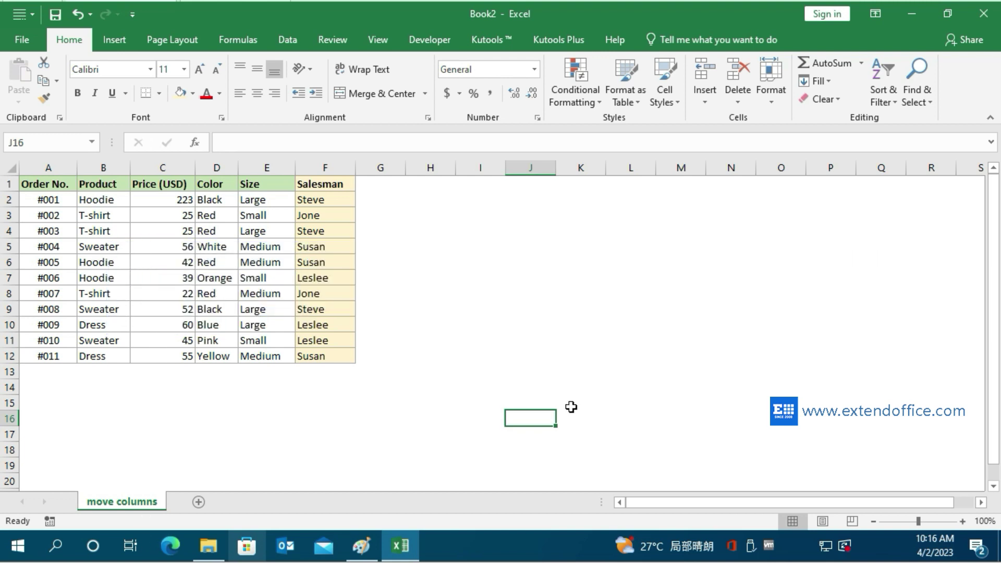
Move Salesman before Color, then drag it between Order No. and Product in Kutools' Column list
{"action": "left_click", "coordinate": [324, 166]}
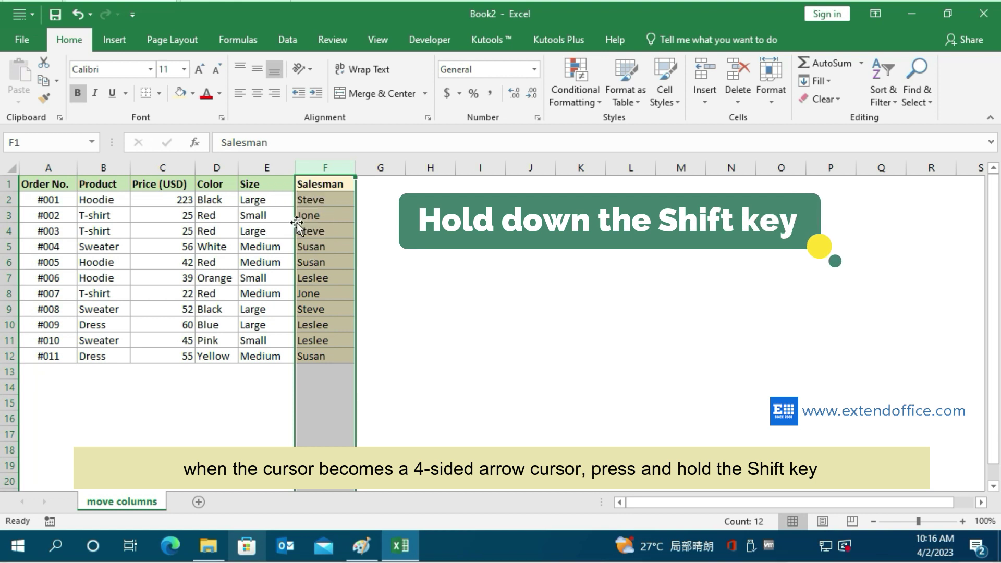
{"action": "left_click_drag", "start_coordinate": [298, 224], "coordinate": [76, 211]}
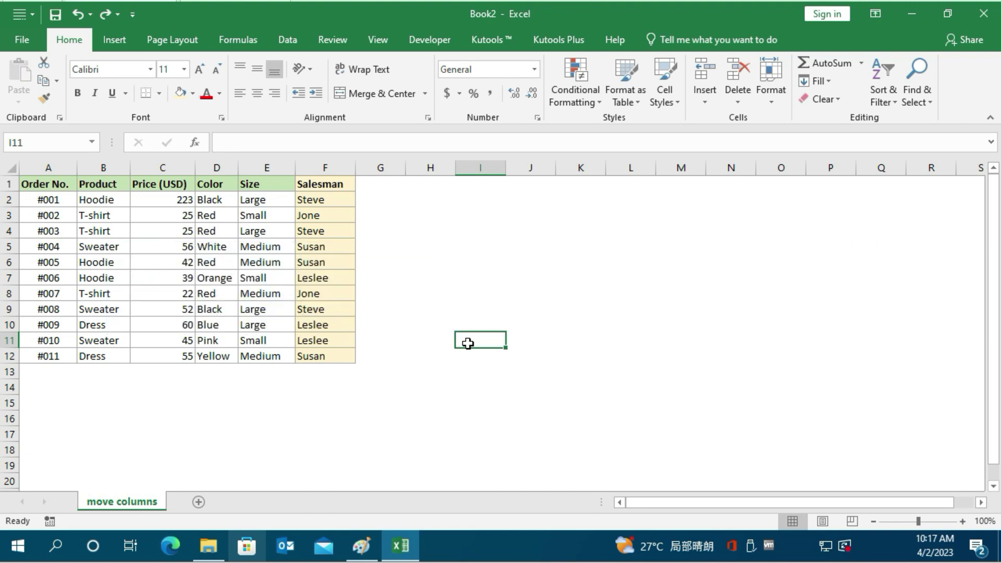
{"action": "left_click", "coordinate": [486, 47]}
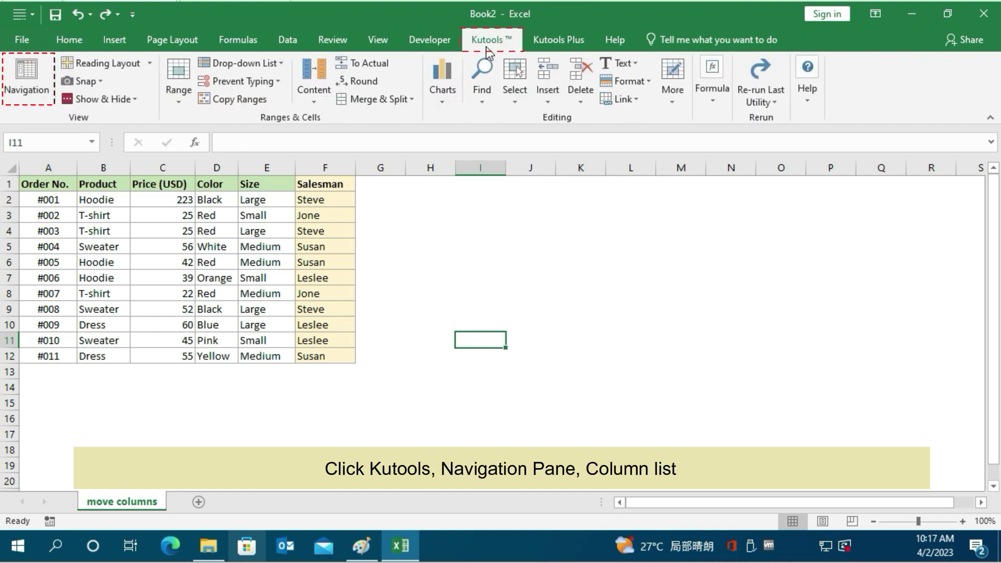
{"action": "left_click", "coordinate": [29, 90]}
{"action": "left_click", "coordinate": [18, 273]}
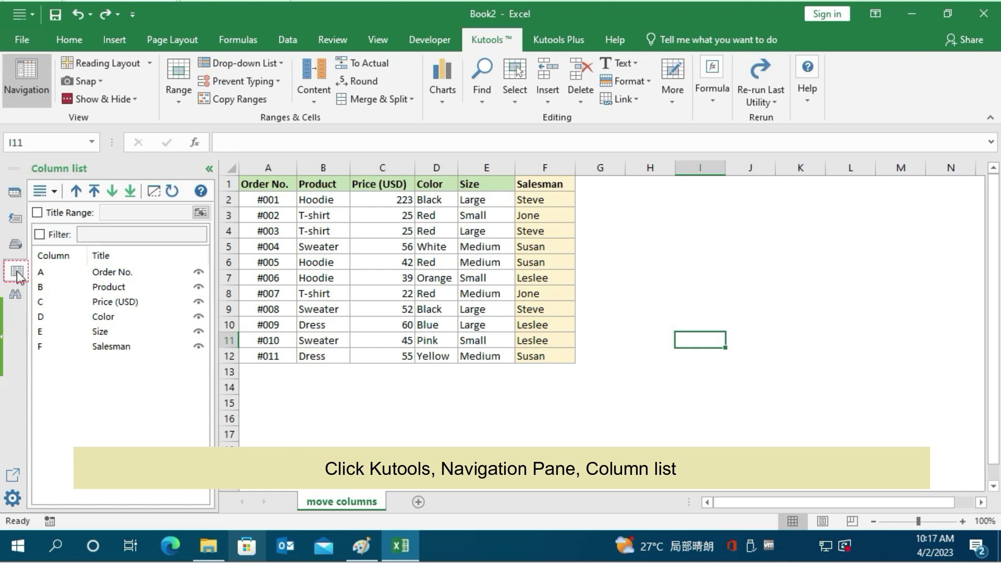
{"action": "left_click", "coordinate": [134, 349]}
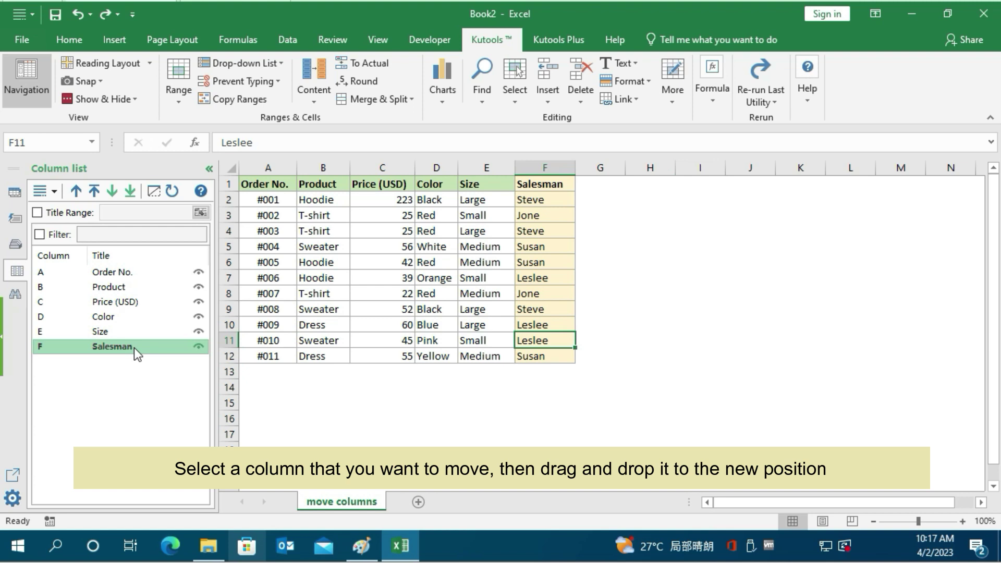
{"action": "left_click_drag", "start_coordinate": [134, 348], "coordinate": [132, 282]}
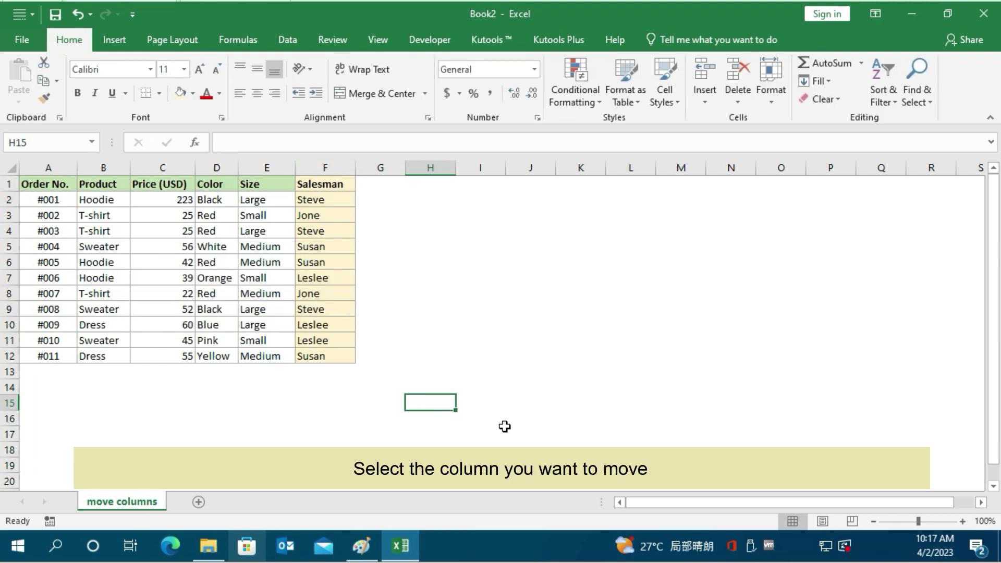
Cut the Salesman column from F and insert it before Product in column B
{"action": "left_click", "coordinate": [337, 166]}
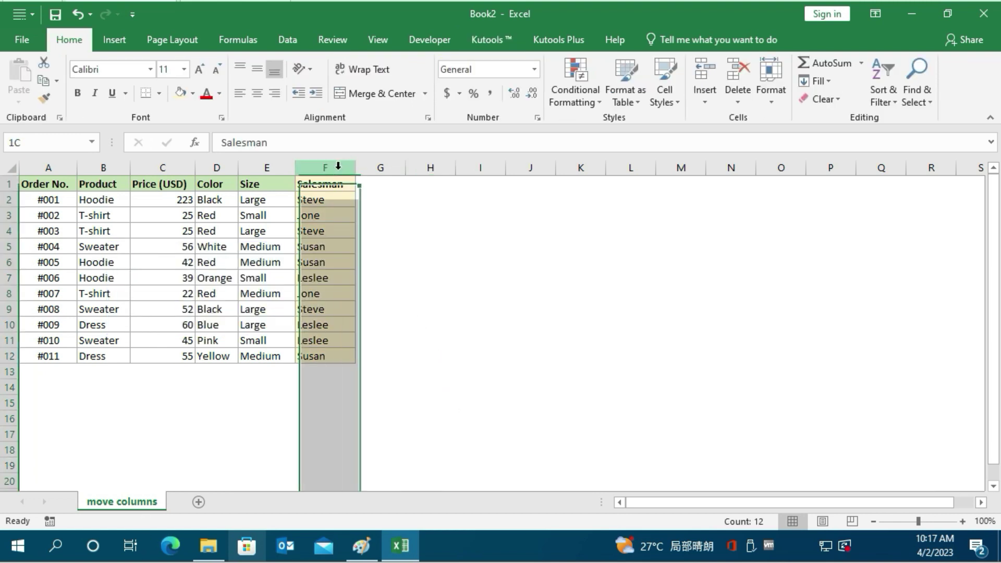
{"action": "right_click", "coordinate": [340, 170]}
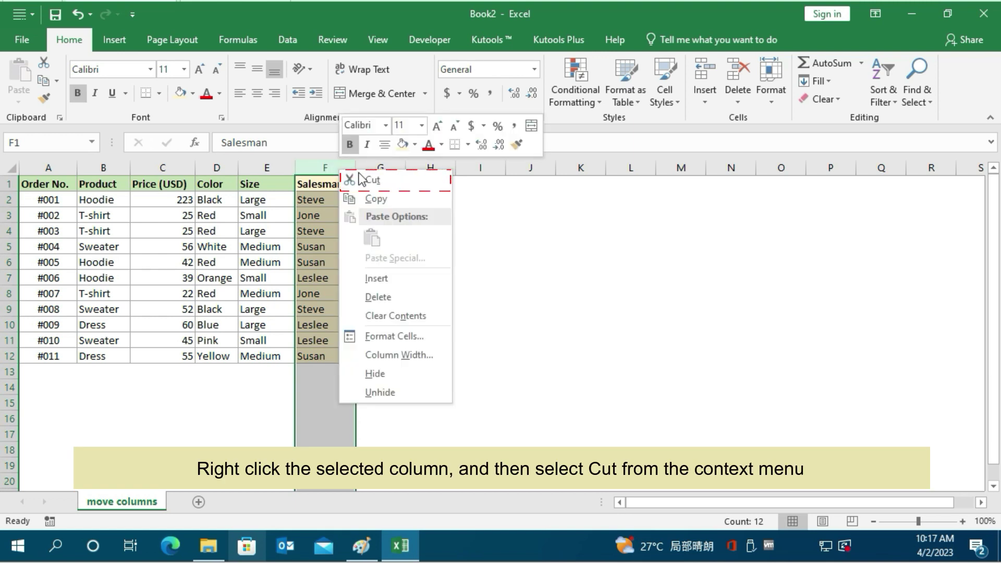
{"action": "left_click", "coordinate": [377, 179]}
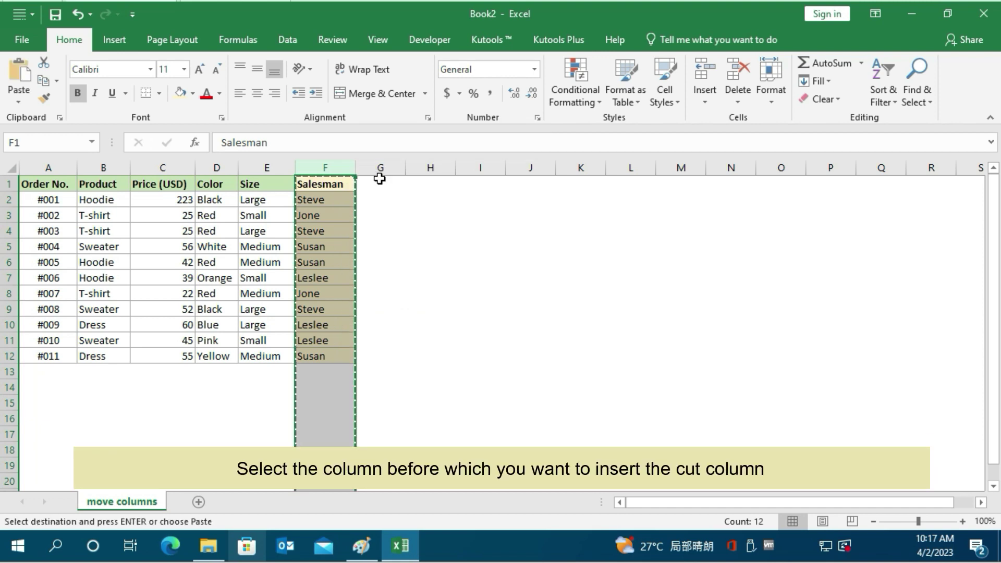
{"action": "left_click", "coordinate": [88, 163]}
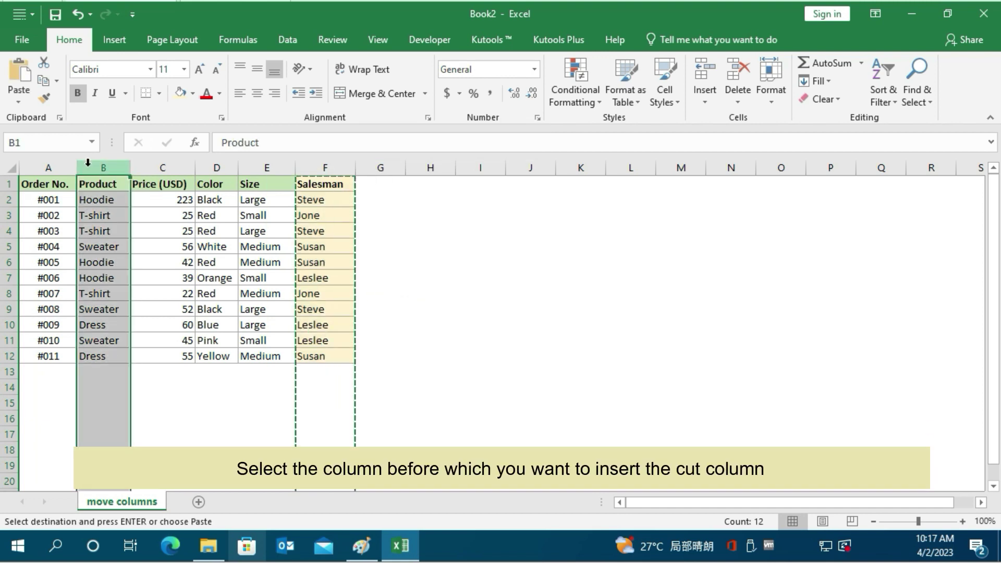
{"action": "right_click", "coordinate": [91, 167]}
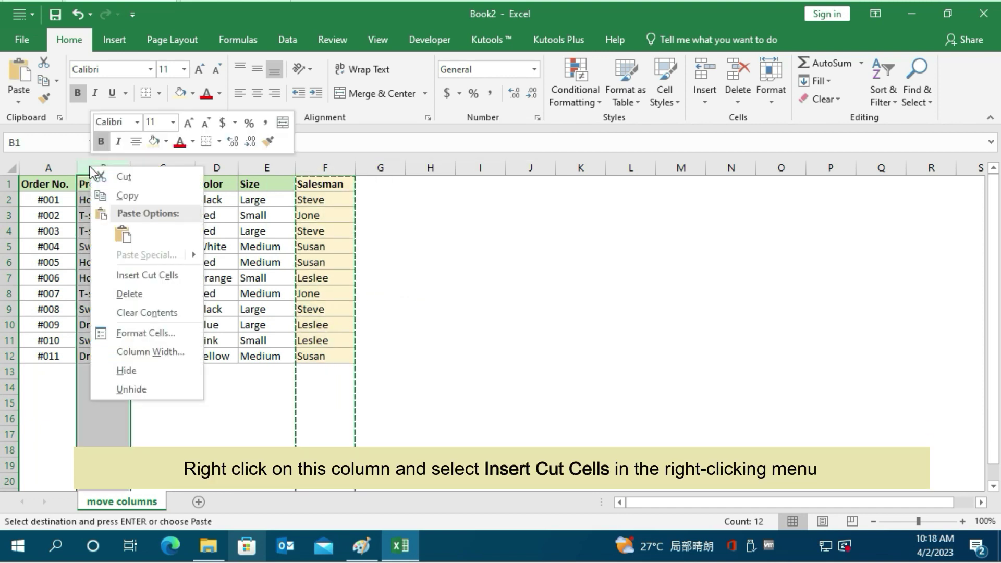
{"action": "left_click", "coordinate": [146, 277]}
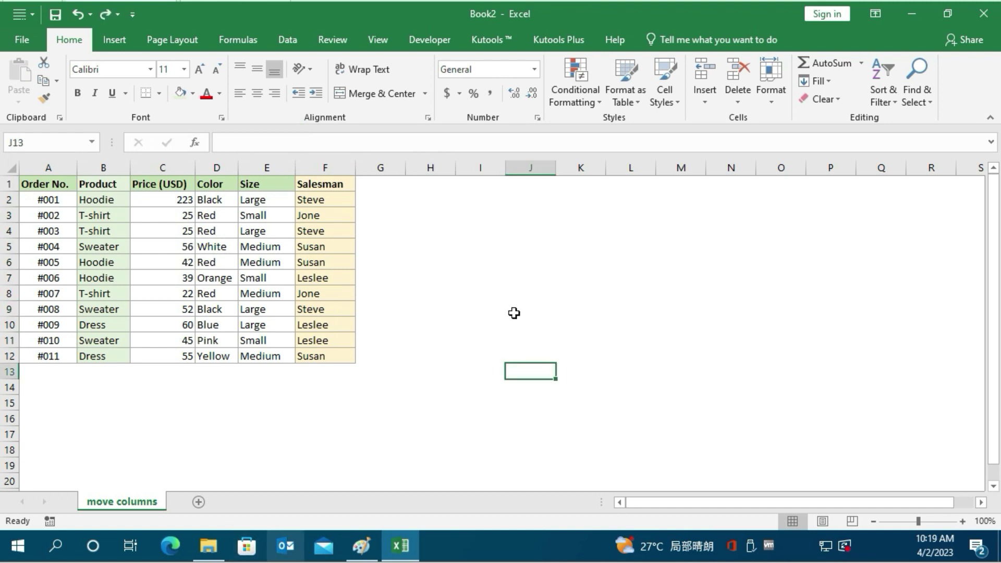
Swap the Product (column B) and Salesman (column F) columns with Kutools Swap Ranges
{"action": "left_click", "coordinate": [114, 167]}
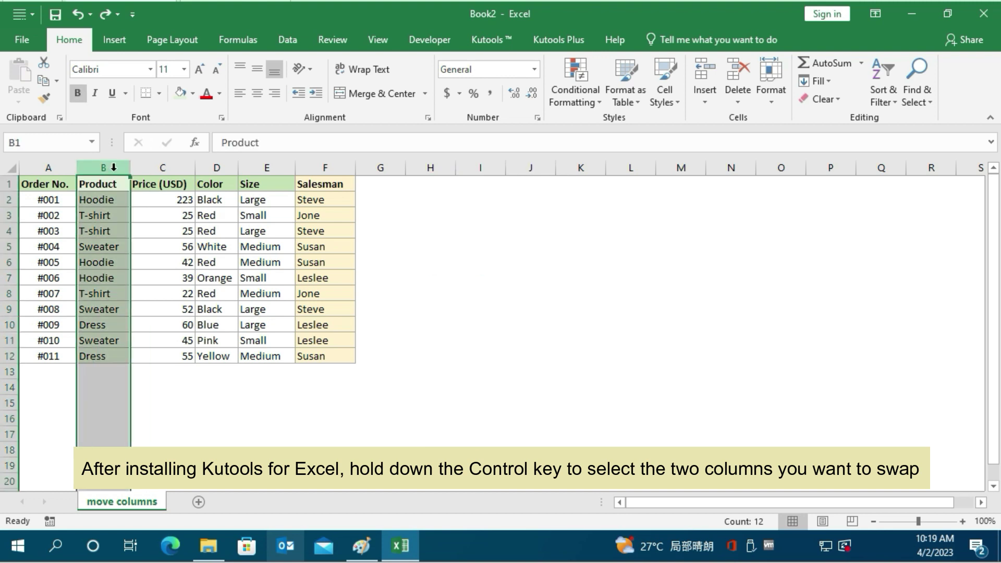
{"action": "left_click", "coordinate": [321, 166], "text": "ctrl"}
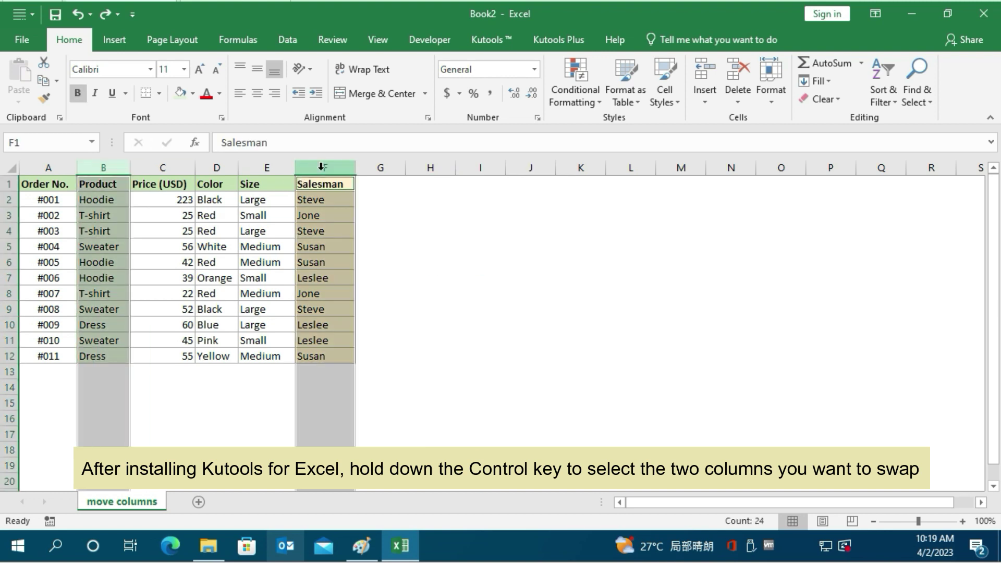
{"action": "left_click", "coordinate": [493, 39]}
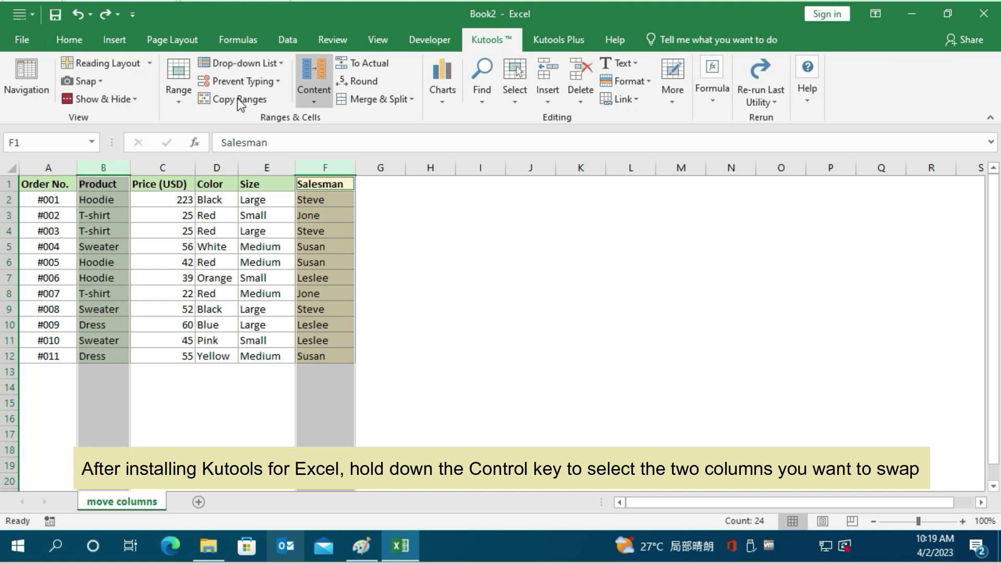
{"action": "left_click", "coordinate": [175, 104]}
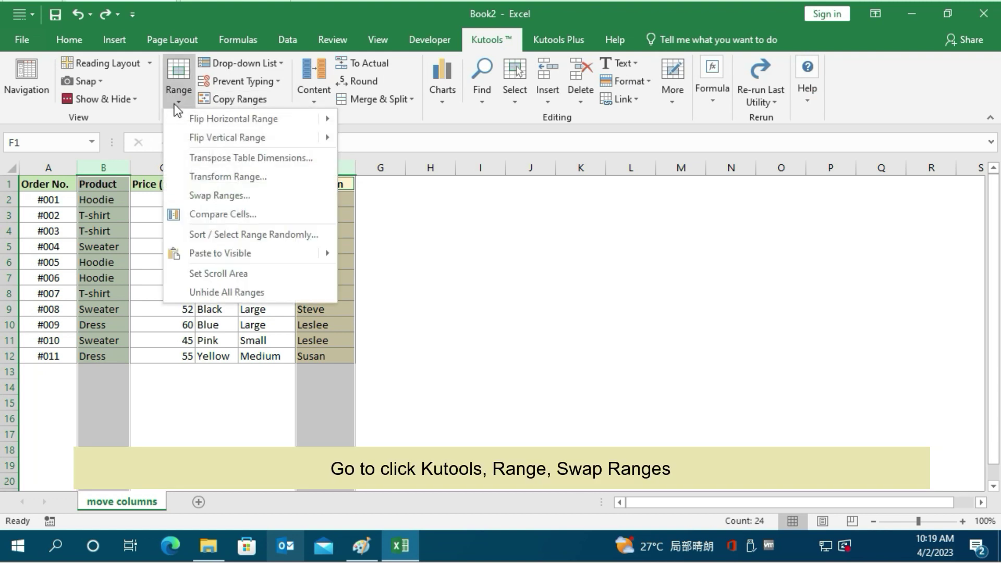
{"action": "left_click", "coordinate": [230, 195]}
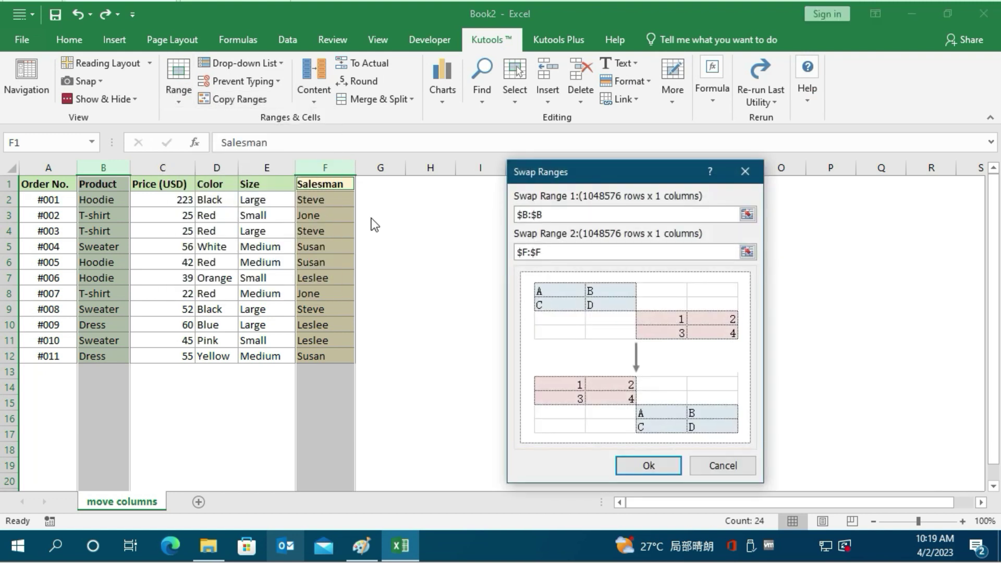
{"action": "left_click_drag", "start_coordinate": [539, 174], "coordinate": [427, 170]}
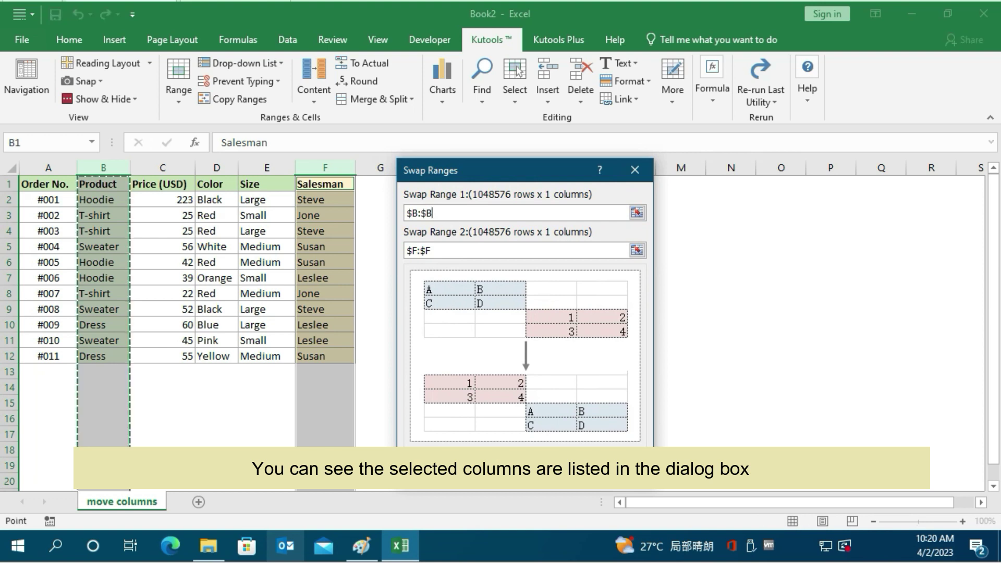
{"action": "left_click", "coordinate": [451, 249]}
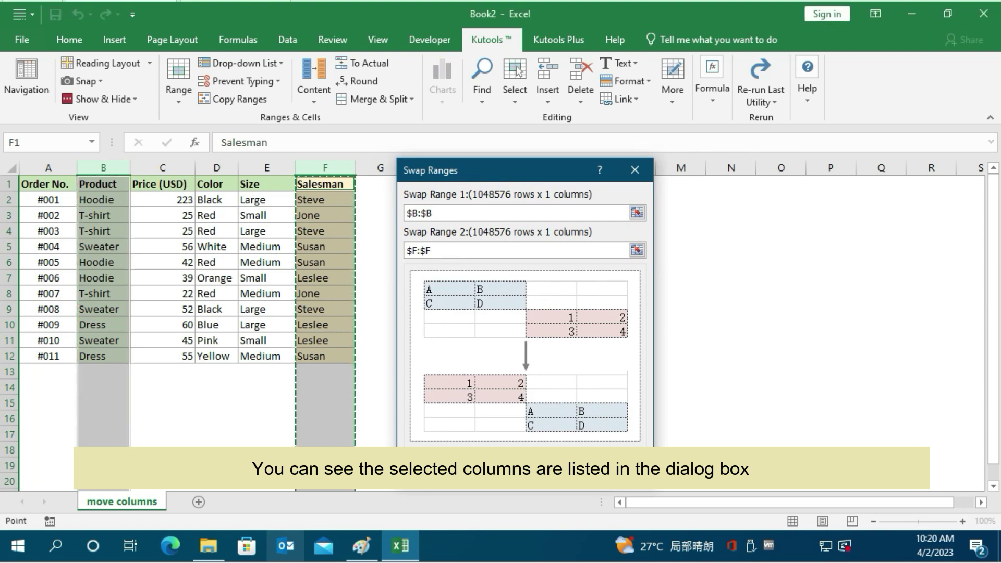
{"action": "left_click", "coordinate": [538, 466]}
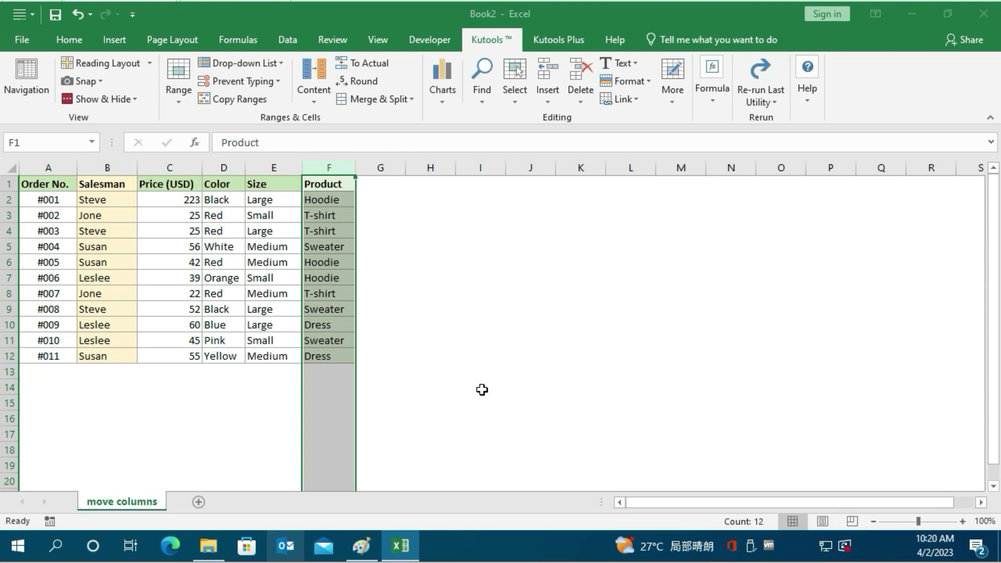
{"action": "left_click", "coordinate": [482, 389]}
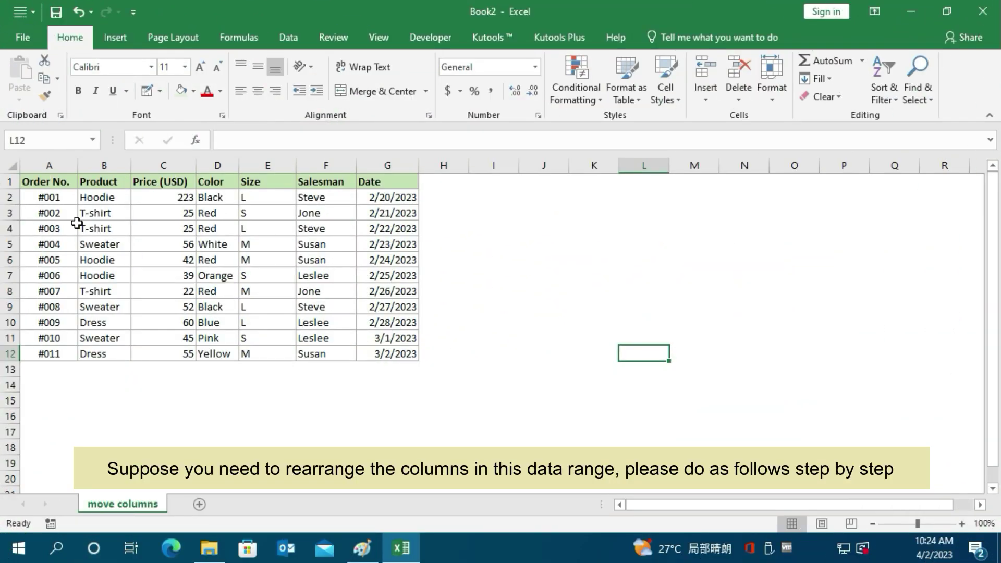
Insert a blank row 1 above the sales table headers
{"action": "left_click_drag", "start_coordinate": [51, 185], "coordinate": [391, 353]}
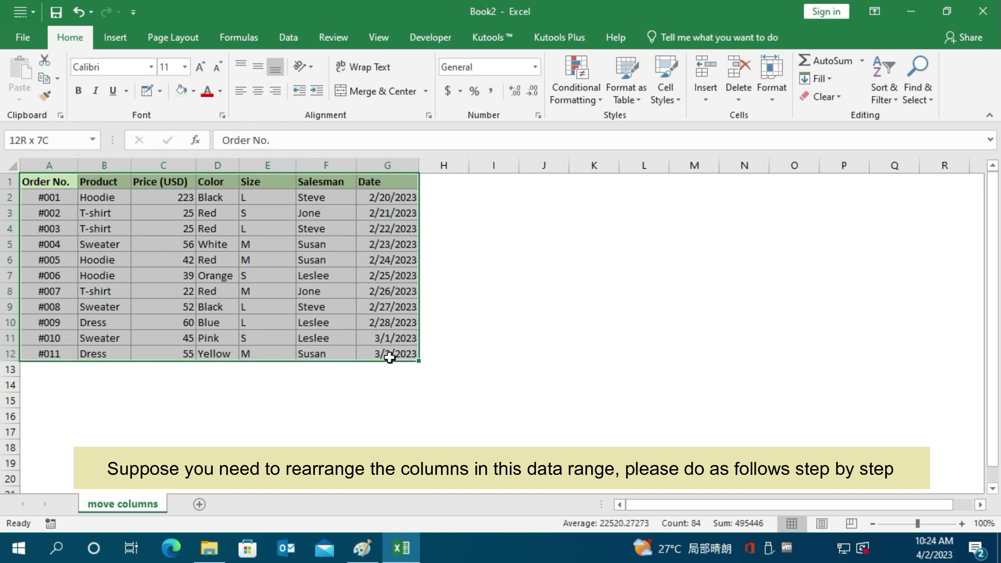
{"action": "left_click", "coordinate": [483, 395]}
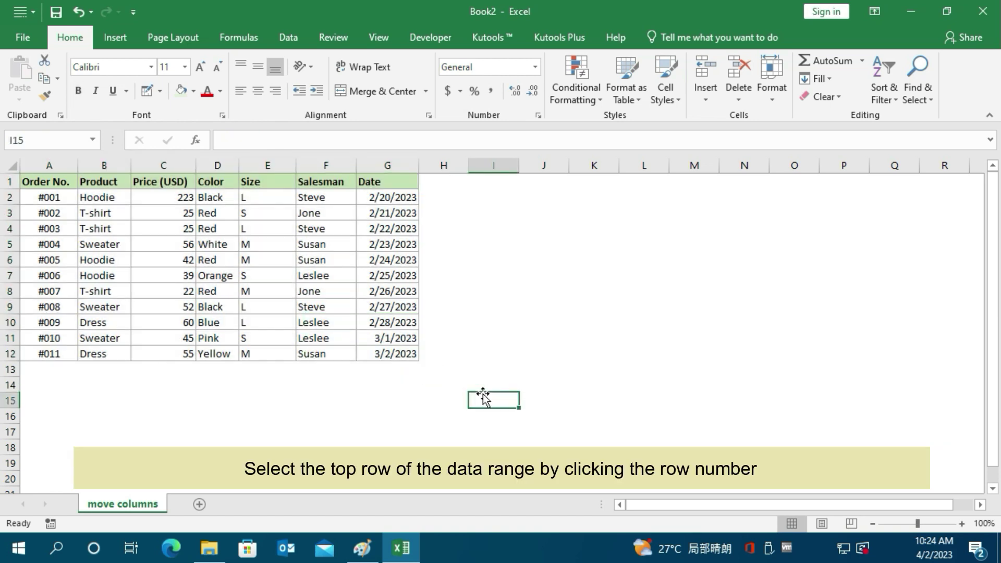
{"action": "left_click", "coordinate": [7, 181]}
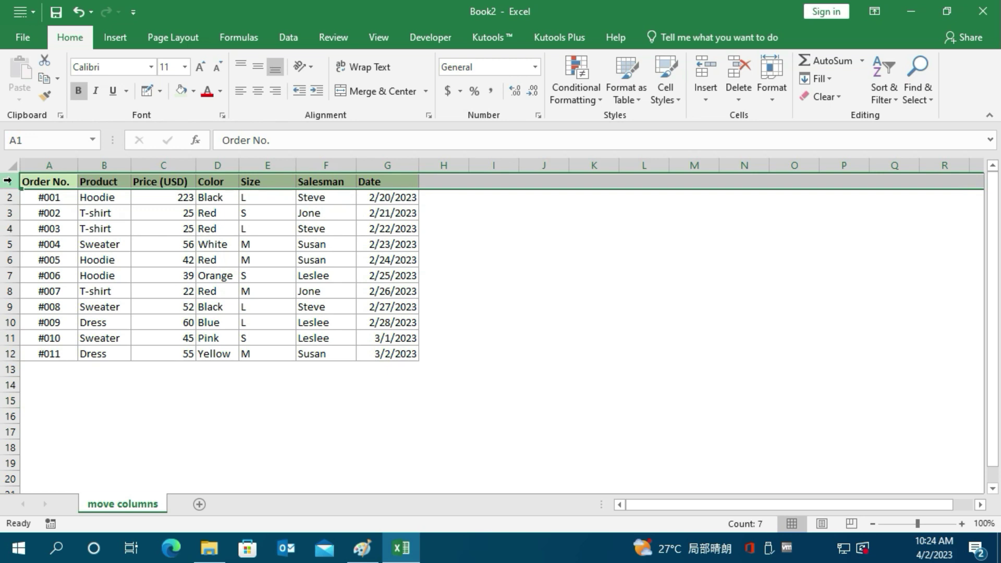
{"action": "right_click", "coordinate": [12, 181]}
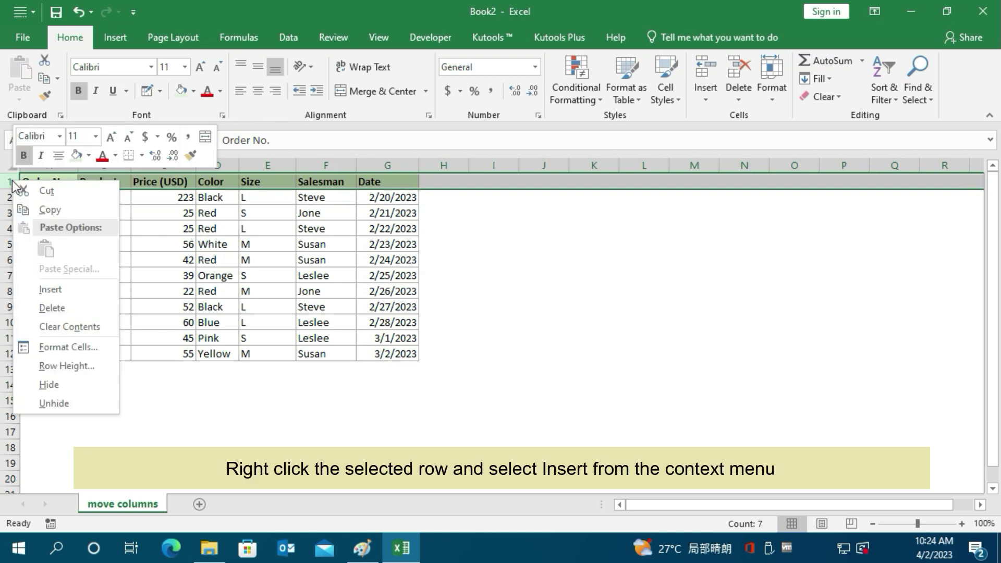
{"action": "left_click", "coordinate": [74, 295]}
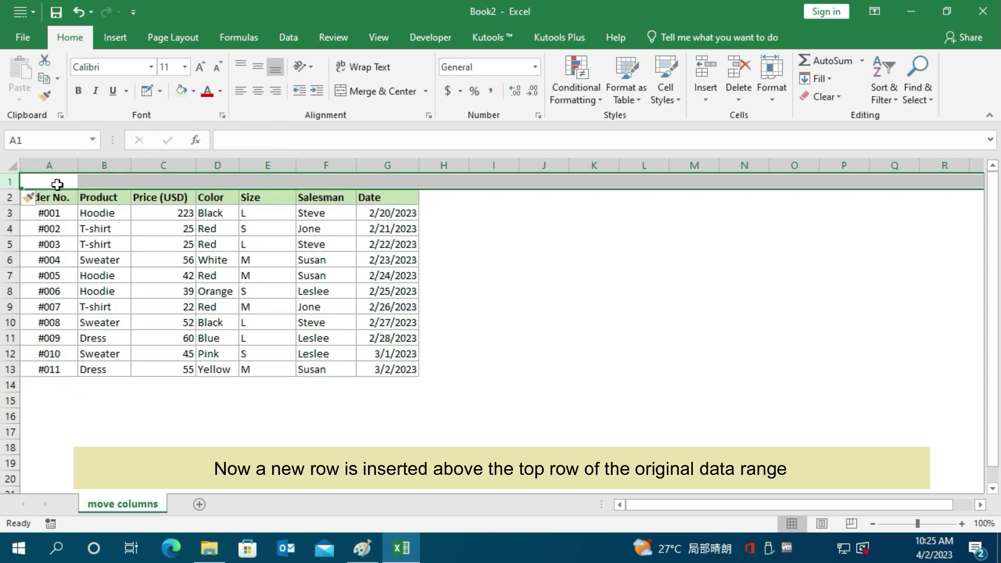
Enter the order numbers 2, 4, 7, 5, 6, 3, 1 across A1:G1
{"action": "left_click", "coordinate": [59, 180]}
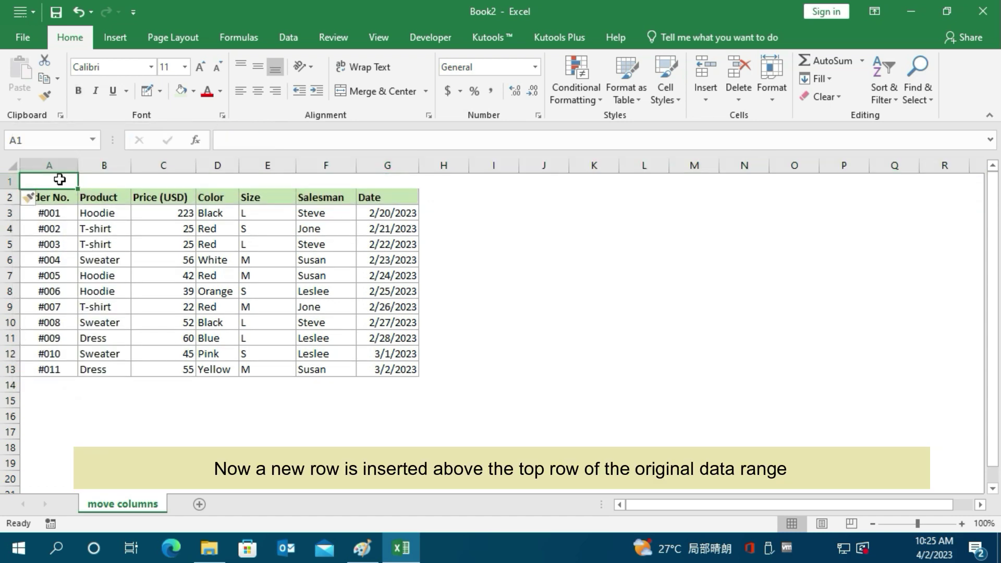
{"action": "type", "text": "2"}
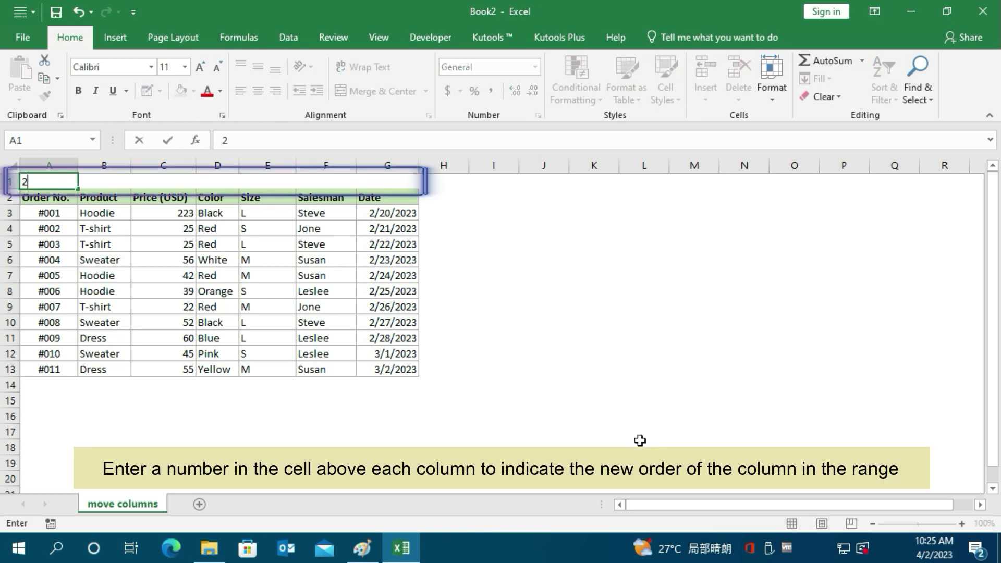
{"action": "key", "text": "Tab"}
{"action": "type", "text": "4"}
{"action": "key", "text": "Tab"}
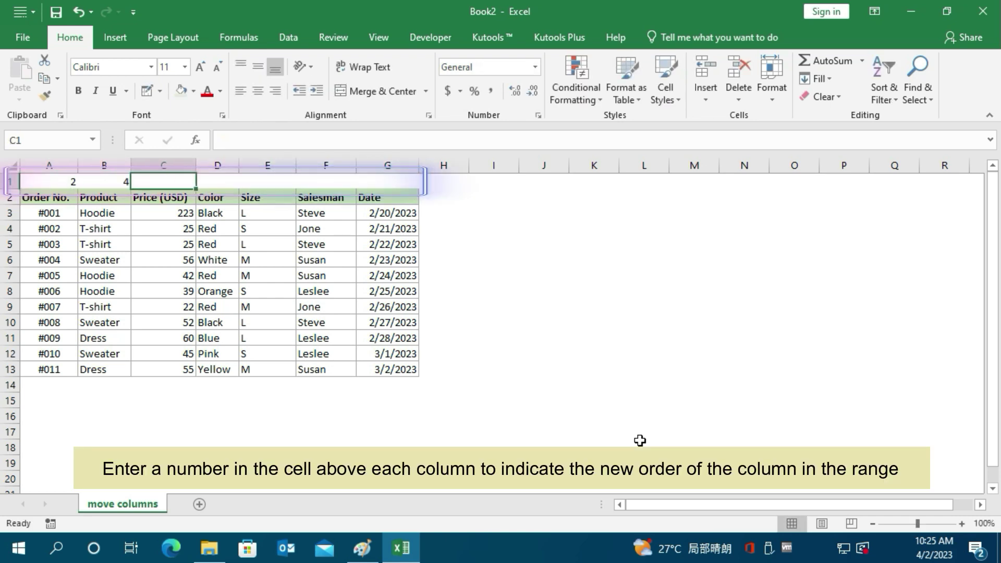
{"action": "type", "text": "7"}
{"action": "key", "text": "Tab"}
{"action": "type", "text": "5"}
{"action": "key", "text": "Tab"}
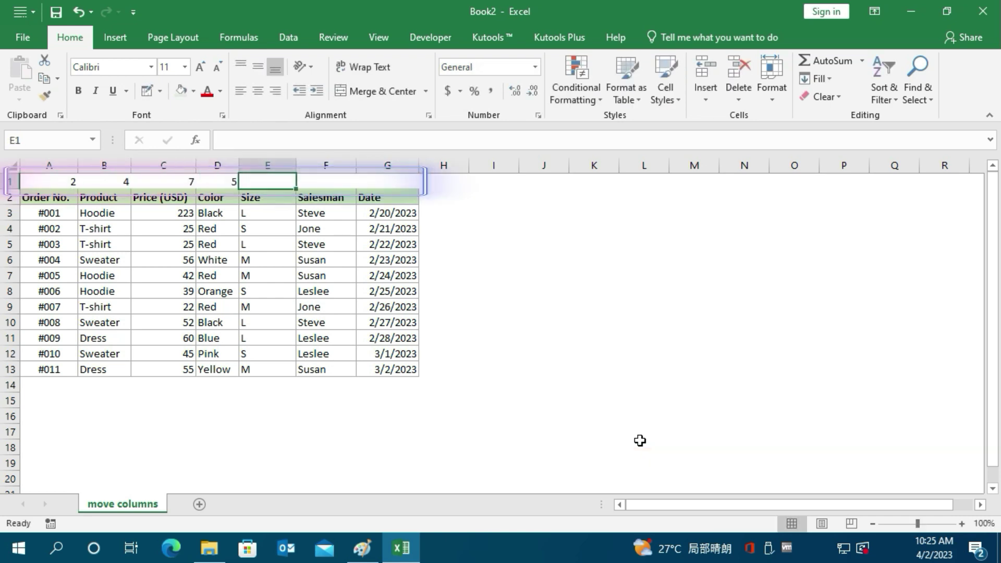
{"action": "type", "text": "6"}
{"action": "key", "text": "Tab"}
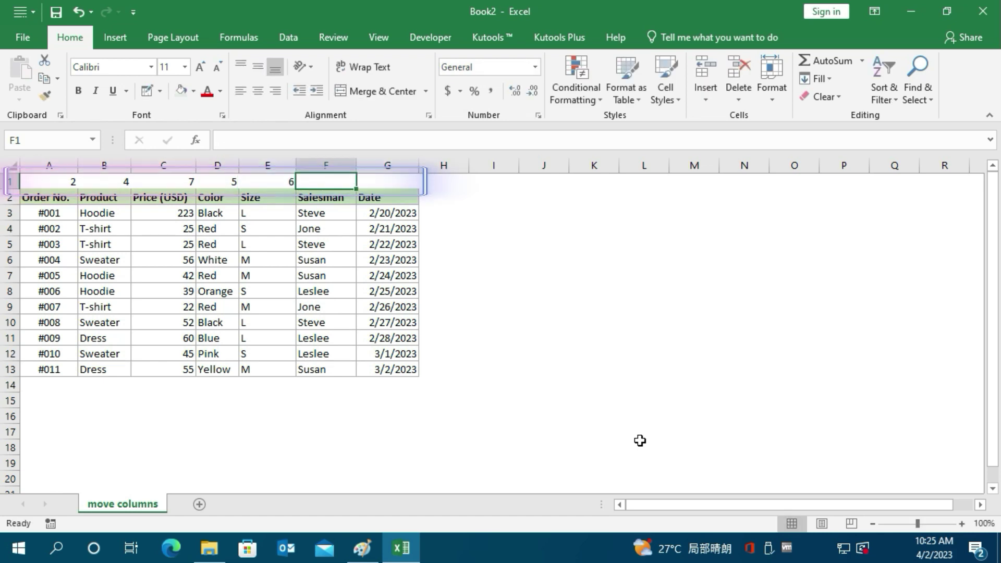
{"action": "type", "text": "3"}
{"action": "key", "text": "Tab"}
{"action": "type", "text": "1"}
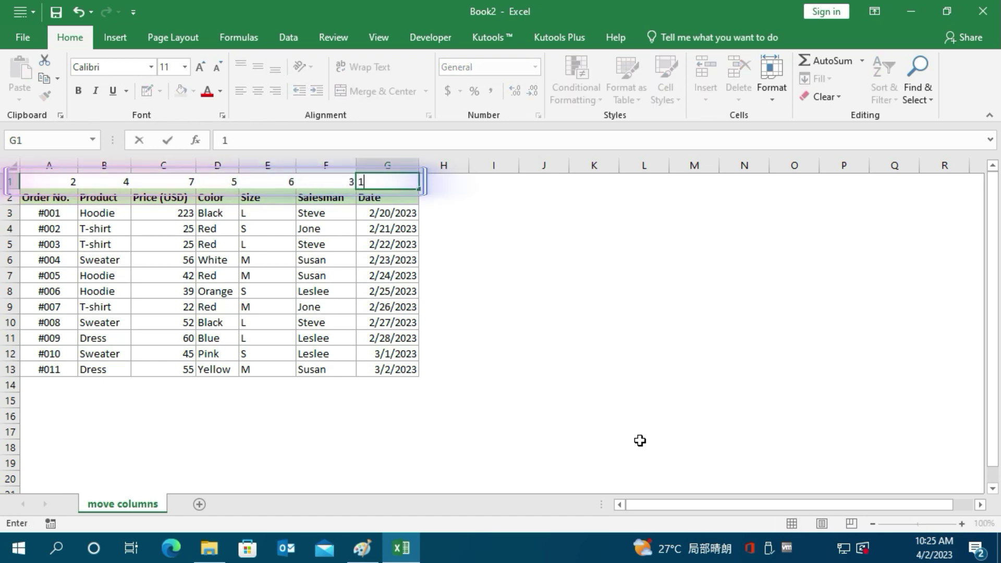
{"action": "left_click", "coordinate": [639, 442]}
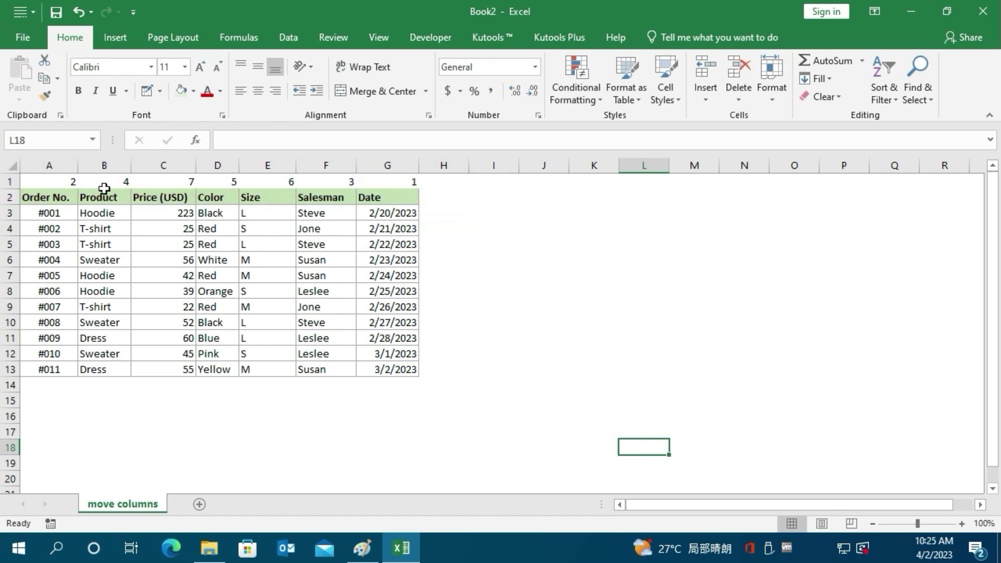
Select A1:G13 and set the Sort dialog's orientation to sort left to right
{"action": "left_click_drag", "start_coordinate": [54, 181], "coordinate": [387, 368]}
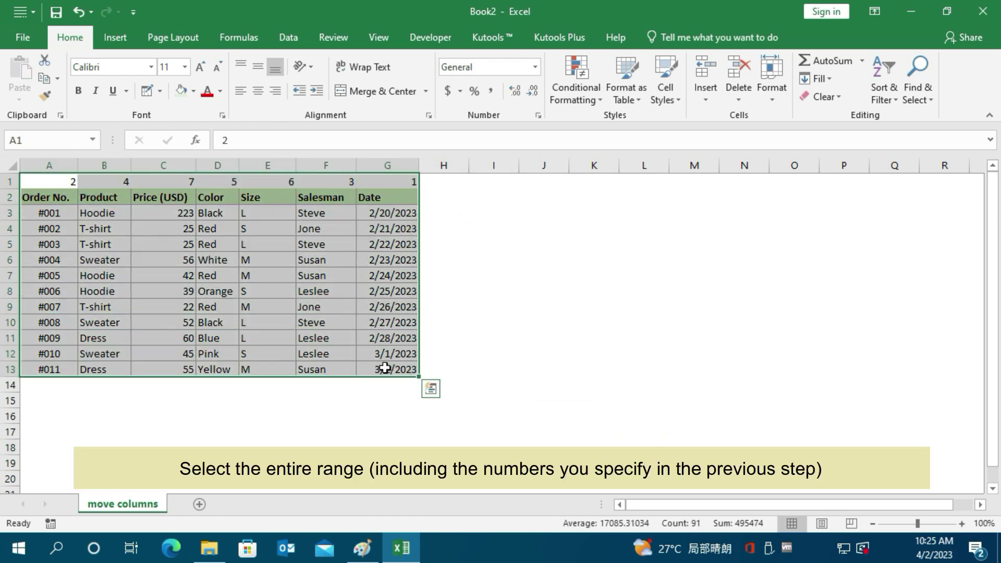
{"action": "left_click", "coordinate": [292, 39]}
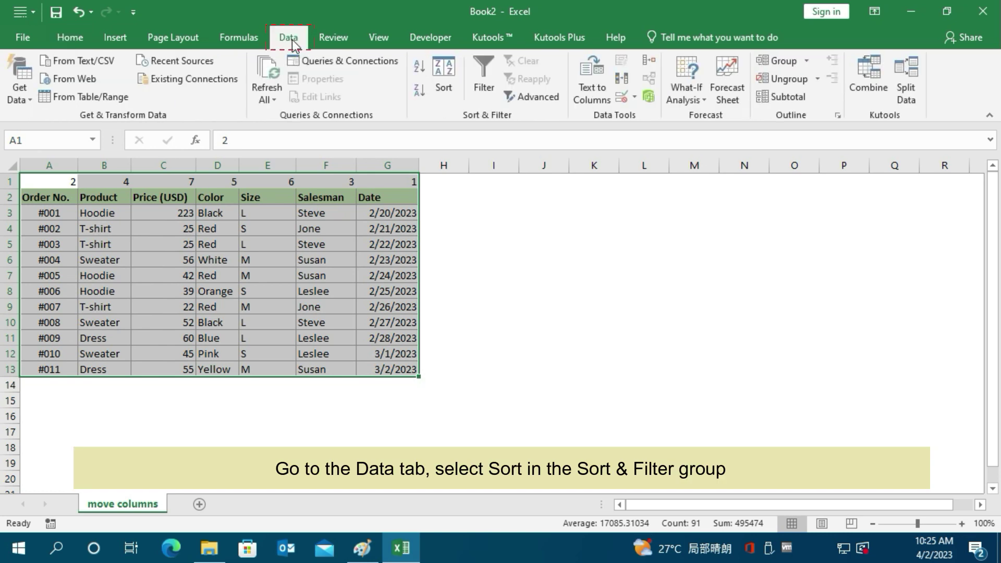
{"action": "left_click", "coordinate": [445, 78]}
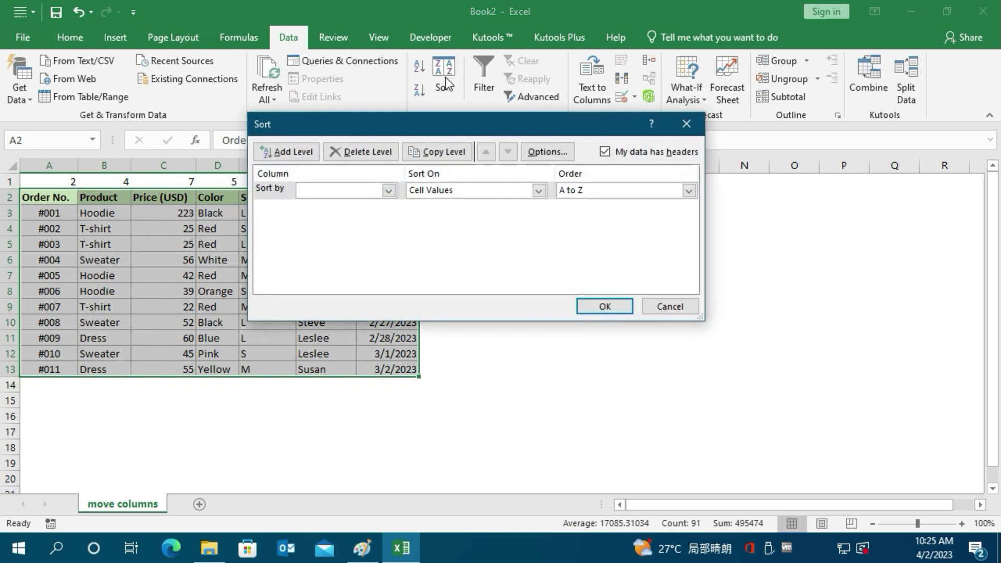
{"action": "left_click_drag", "start_coordinate": [412, 128], "coordinate": [468, 226]}
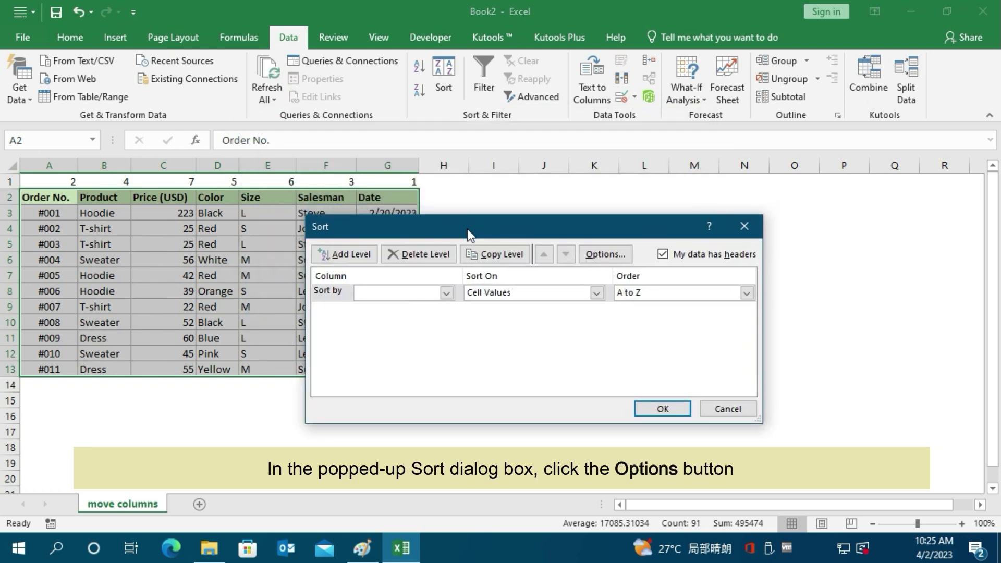
{"action": "left_click", "coordinate": [597, 262]}
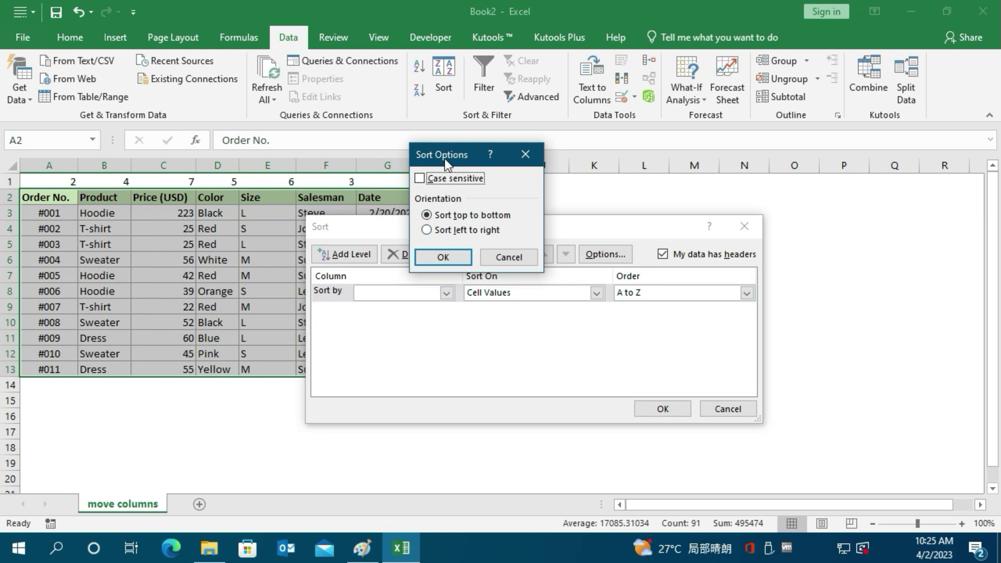
{"action": "left_click_drag", "start_coordinate": [444, 159], "coordinate": [503, 291]}
{"action": "left_click", "coordinate": [495, 364]}
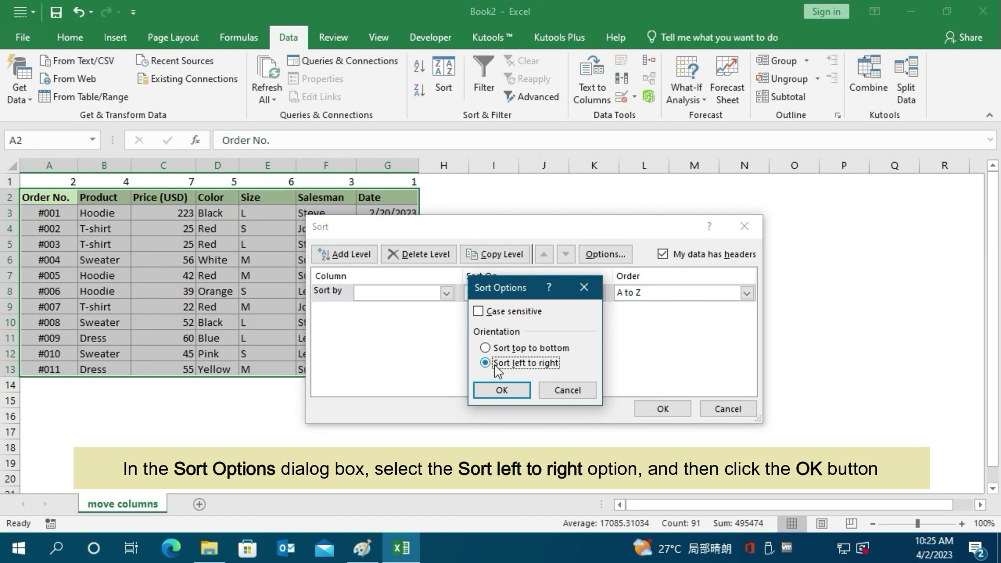
{"action": "left_click", "coordinate": [501, 396]}
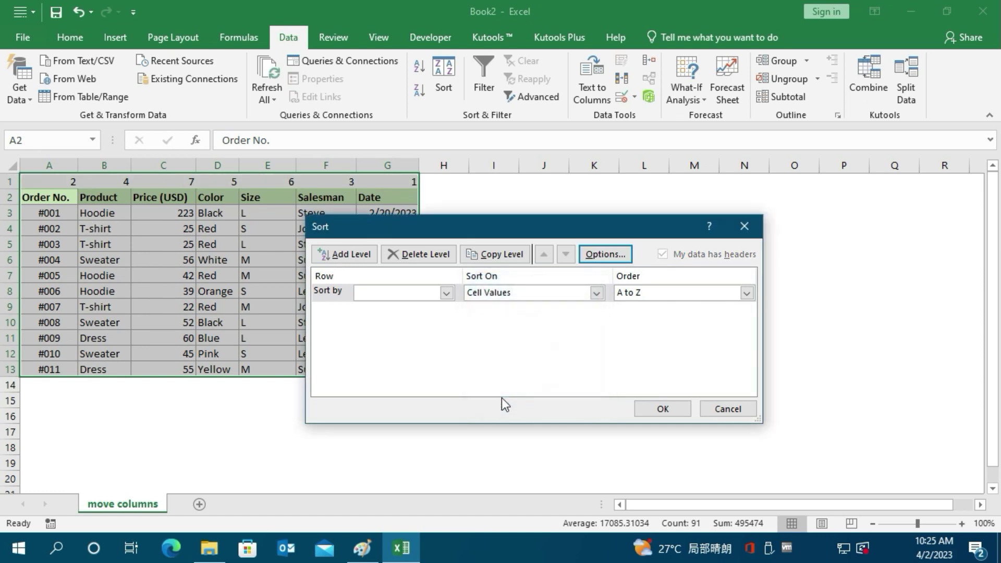
Sort the columns by Row 1, smallest to largest, then clear the selection
{"action": "left_click", "coordinate": [448, 294]}
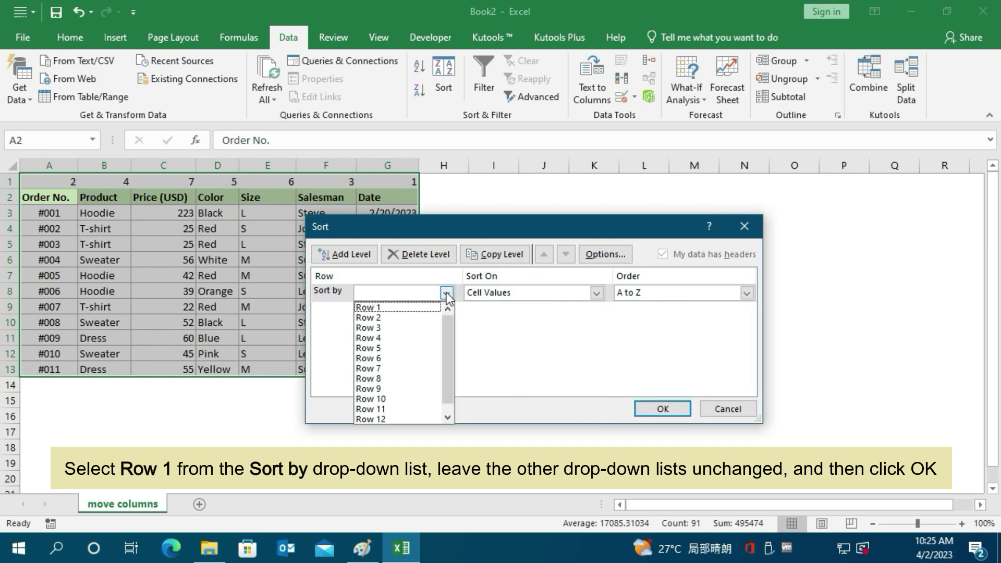
{"action": "left_click", "coordinate": [392, 307]}
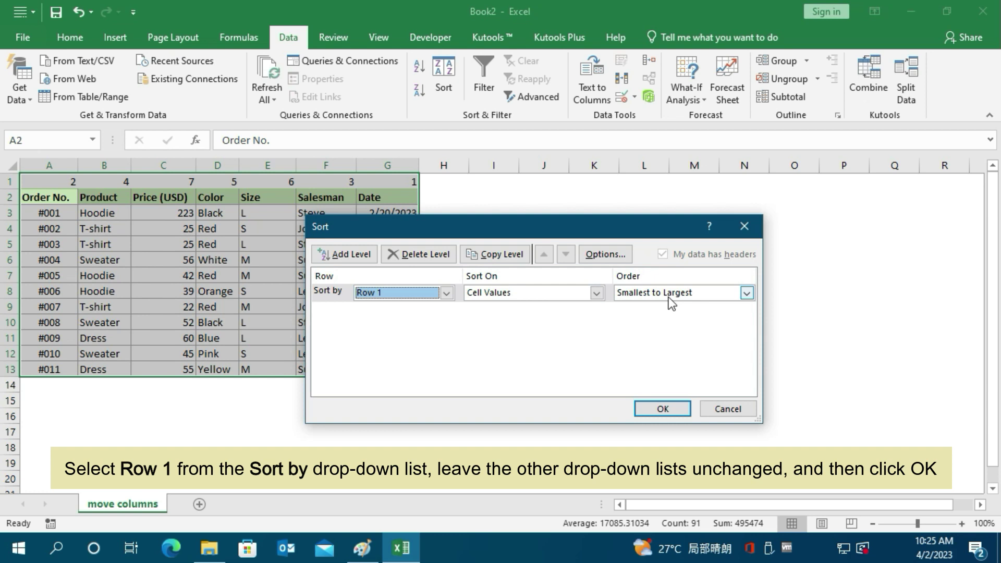
{"action": "left_click", "coordinate": [663, 409]}
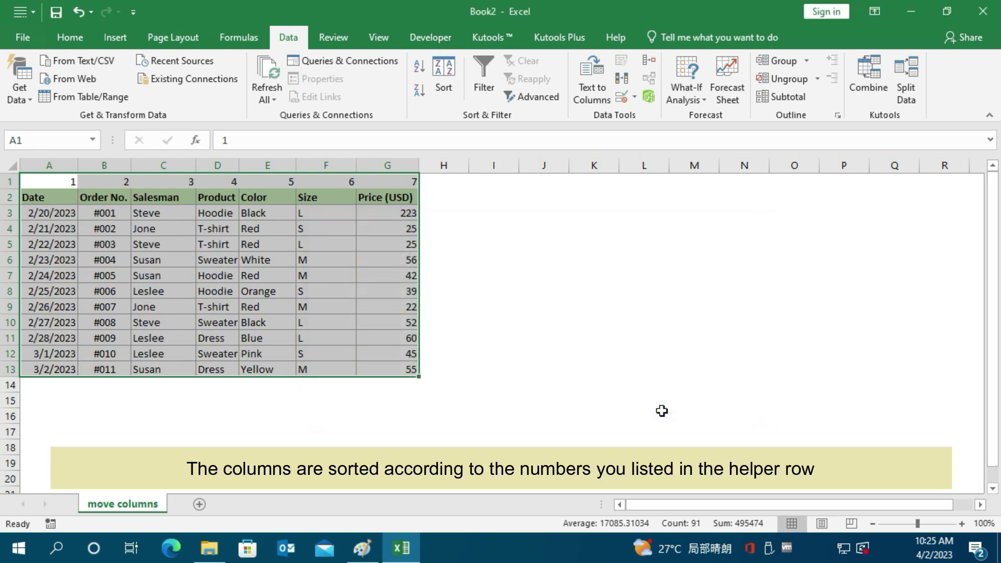
{"action": "left_click", "coordinate": [220, 297]}
{"action": "left_click", "coordinate": [485, 381]}
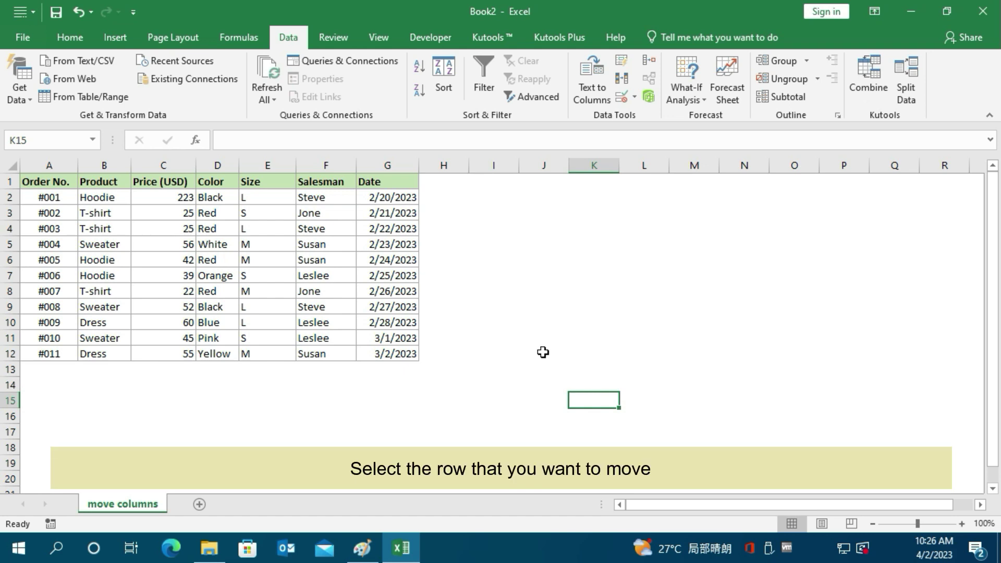
Shift-drag the #007 order row up below #002, then back to row 8
{"action": "left_click", "coordinate": [9, 291]}
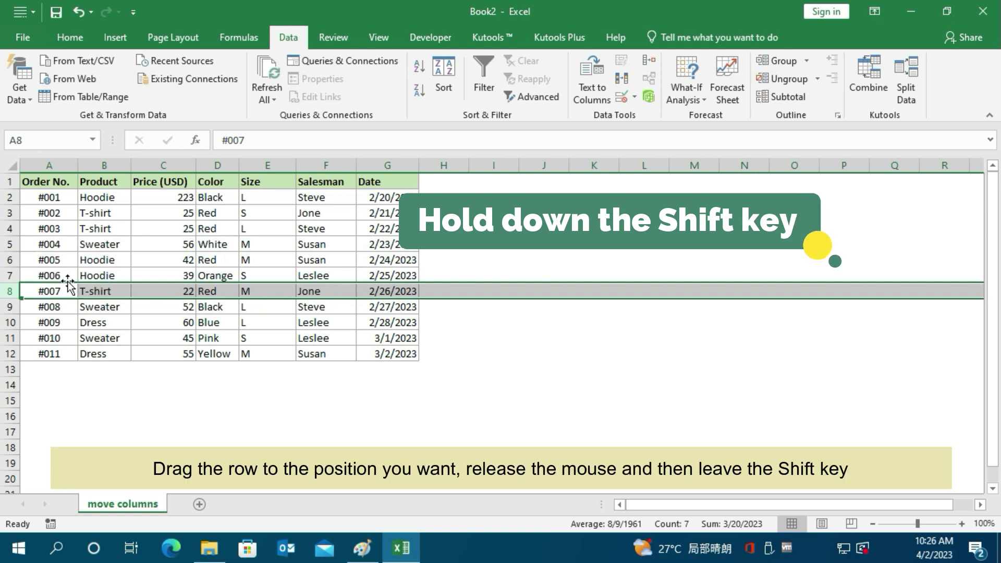
{"action": "left_click_drag", "start_coordinate": [70, 289], "coordinate": [72, 225]}
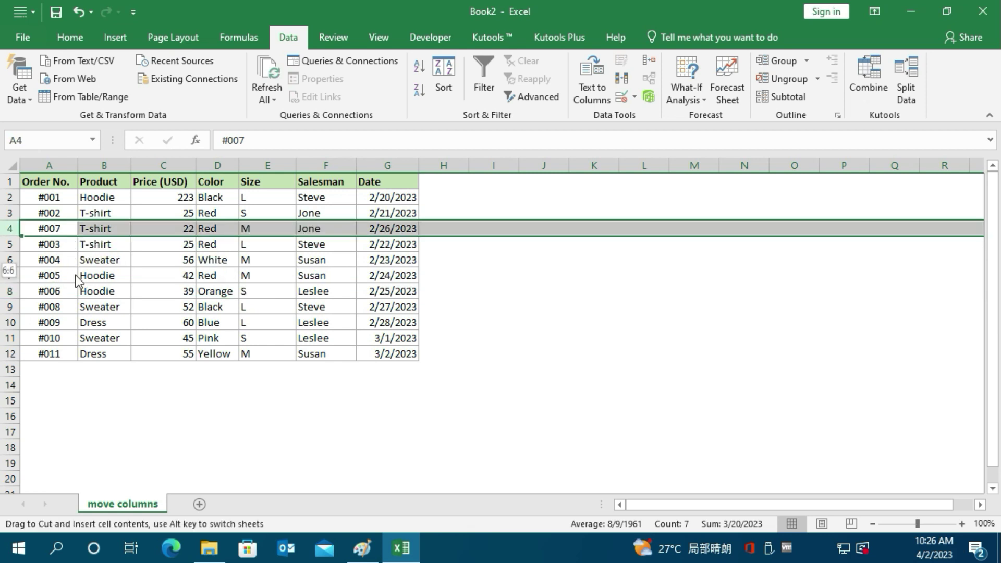
{"action": "left_click_drag", "start_coordinate": [71, 238], "coordinate": [73, 299]}
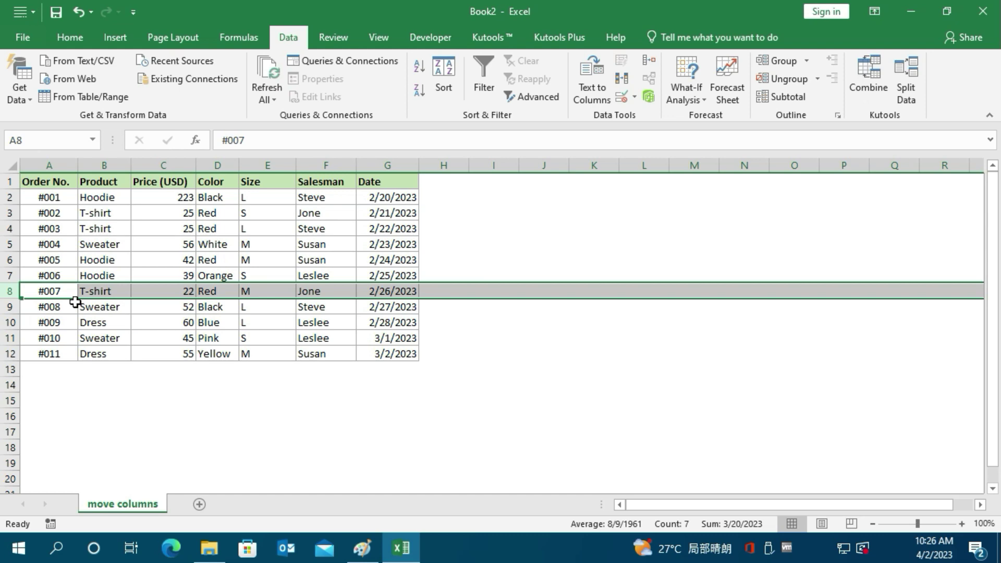